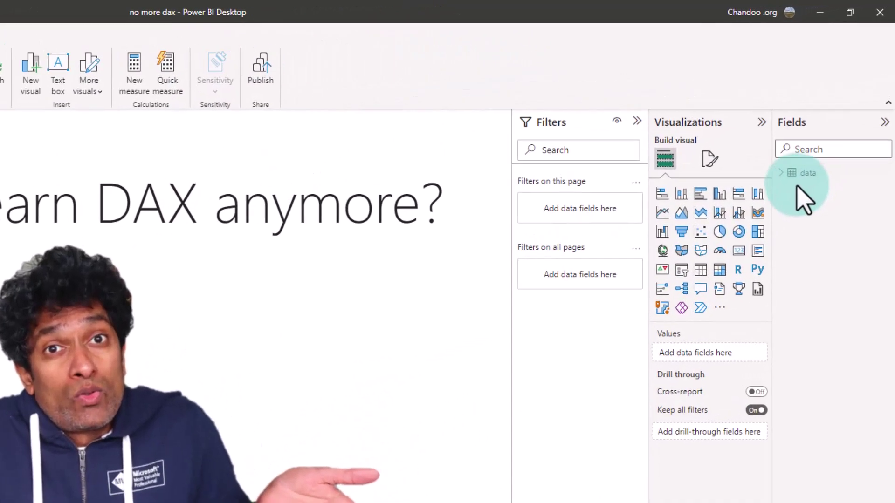
- Expand the data table in Fields and open the Quick measure dialog
click(817, 118)
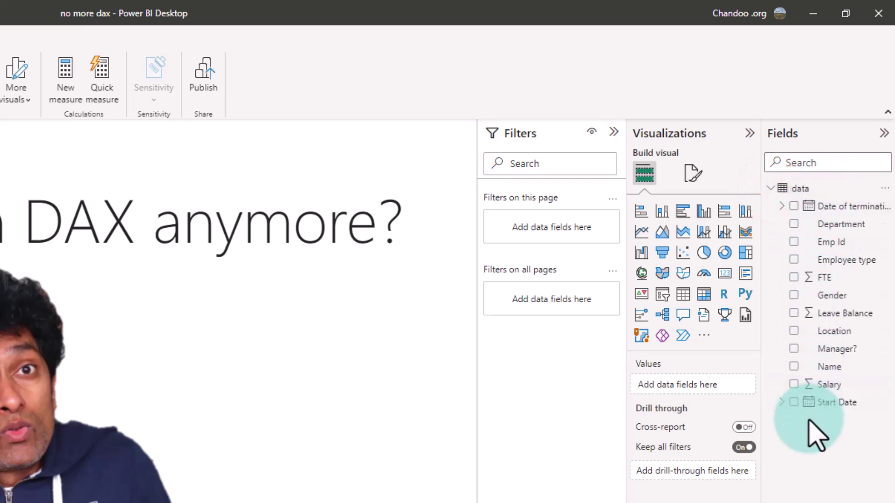
click(110, 76)
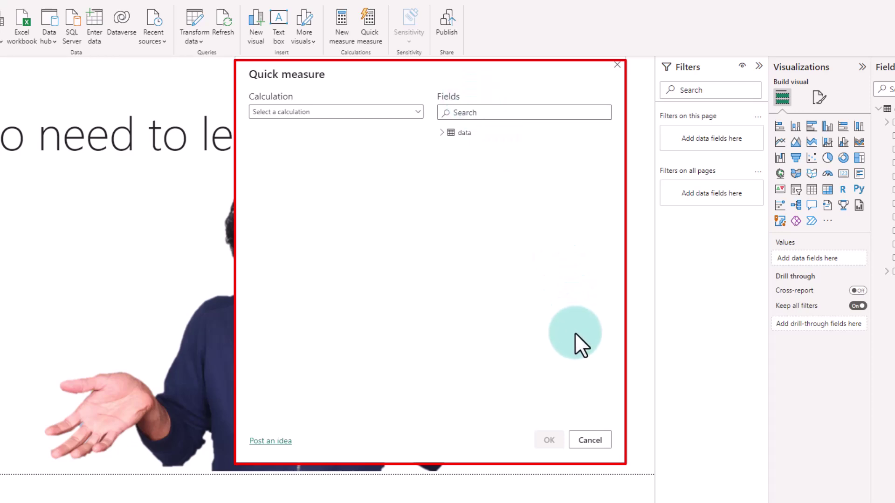
- Cancel Quick measure, enable the Quick measure suggestions preview feature in Options, and acknowledge the restart notice
click(590, 440)
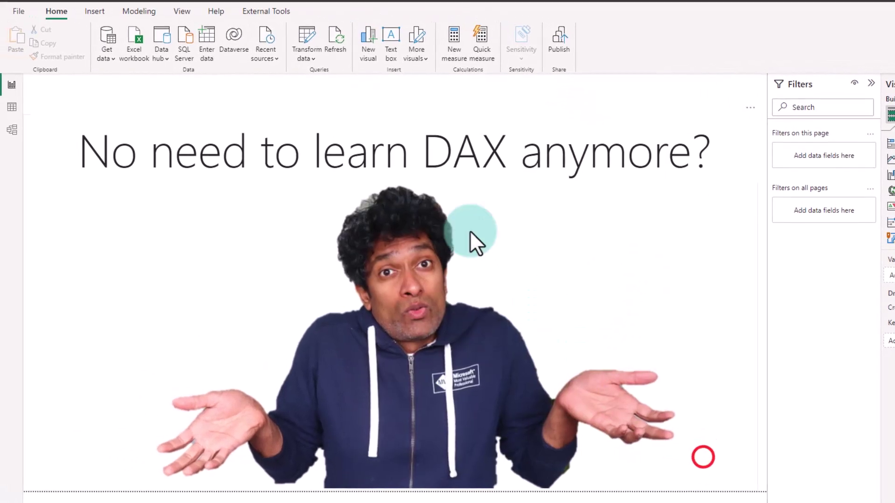
click(19, 14)
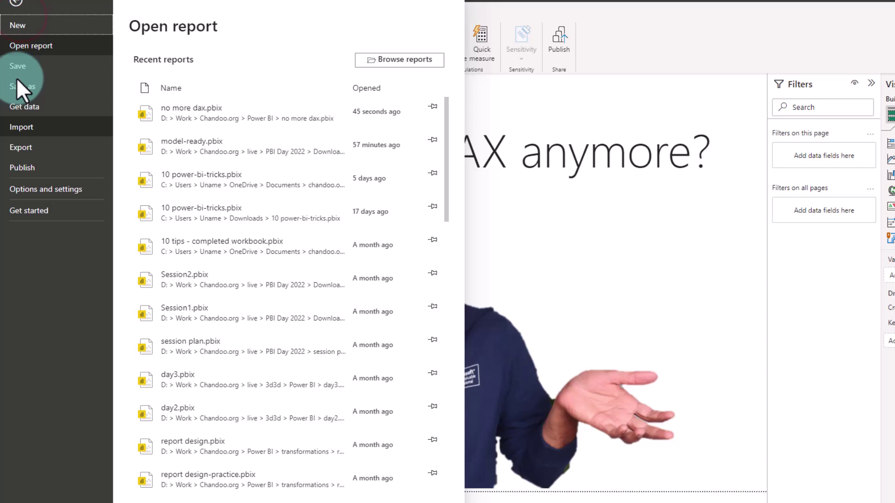
click(47, 186)
click(199, 74)
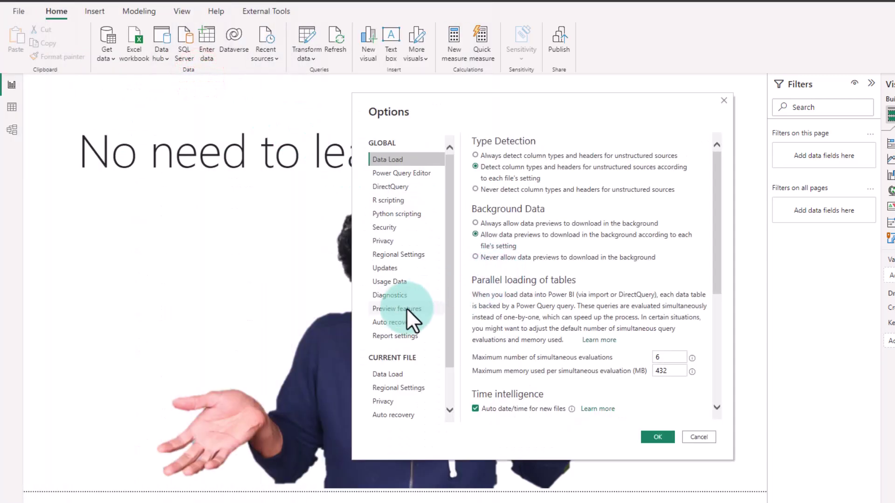
click(406, 309)
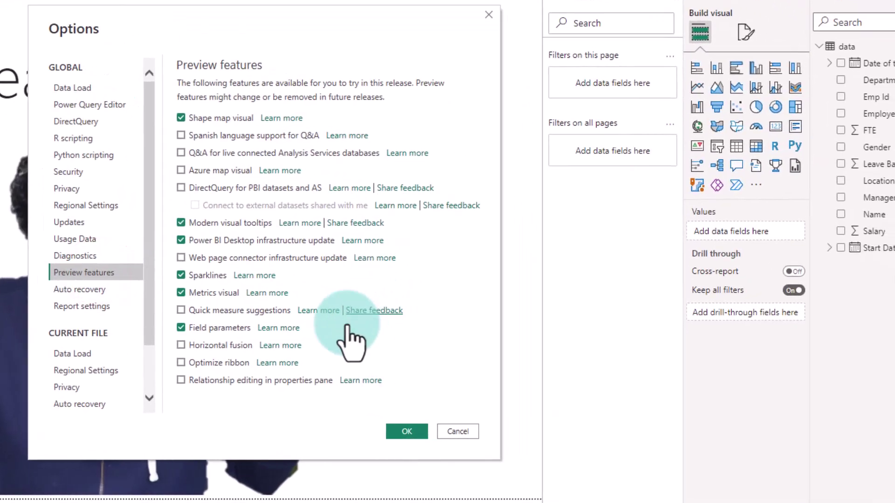
click(507, 342)
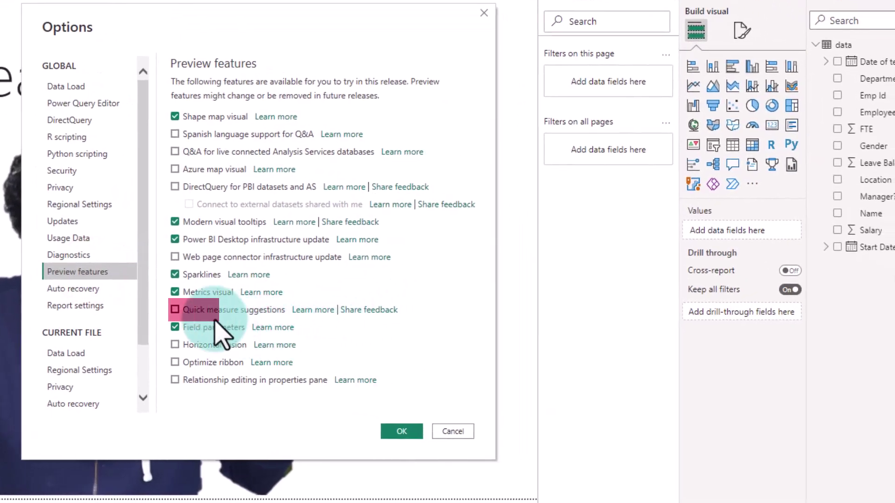
click(175, 310)
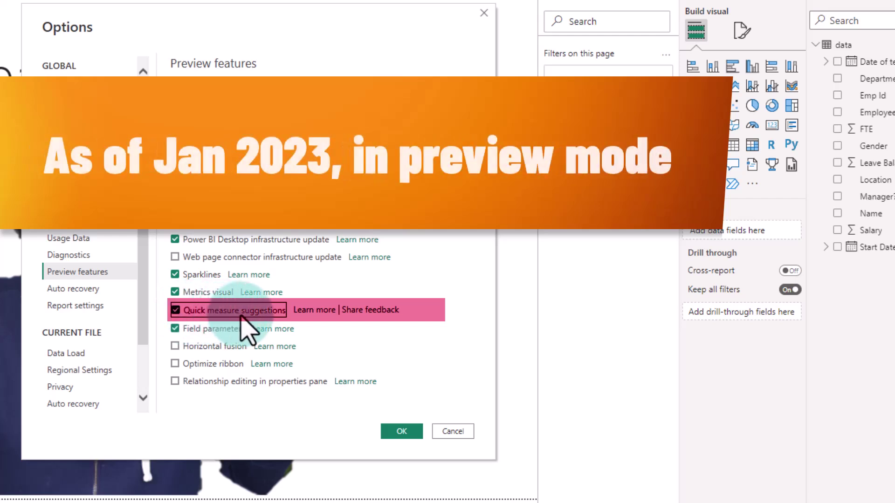
click(402, 432)
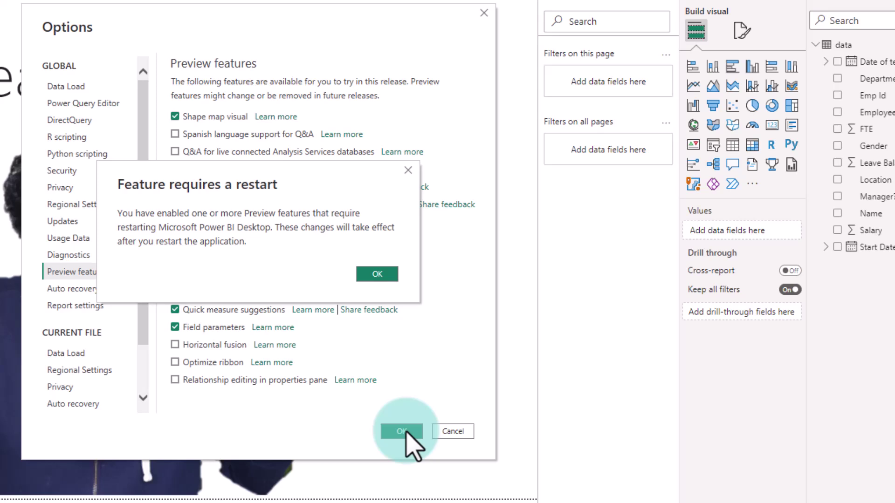
click(385, 278)
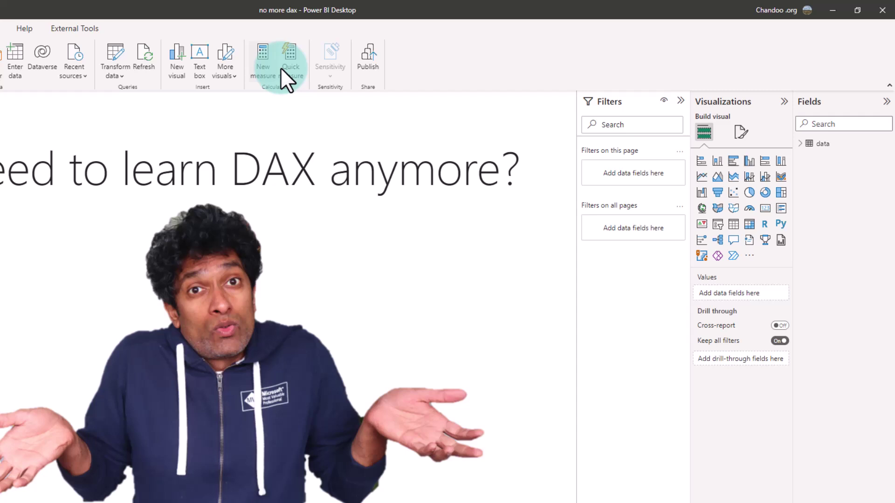
- Open the Quick measure pane on its Suggestions tab with the data table's fields expanded
click(283, 58)
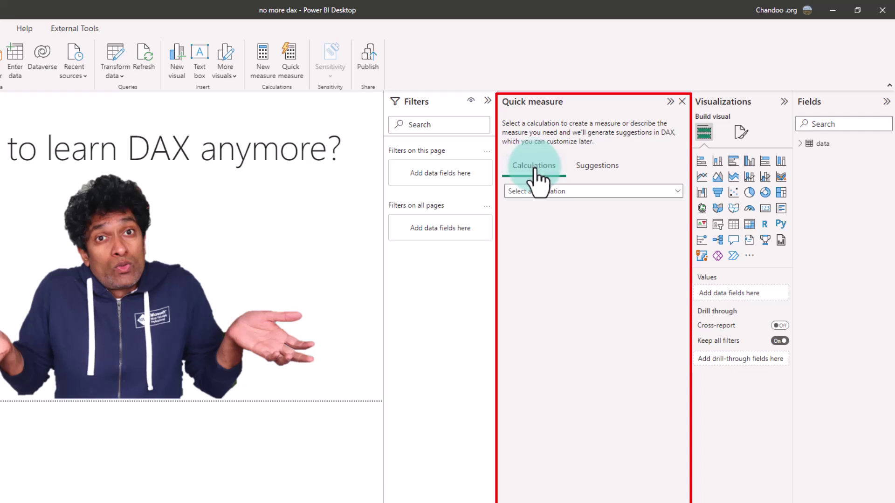
click(590, 171)
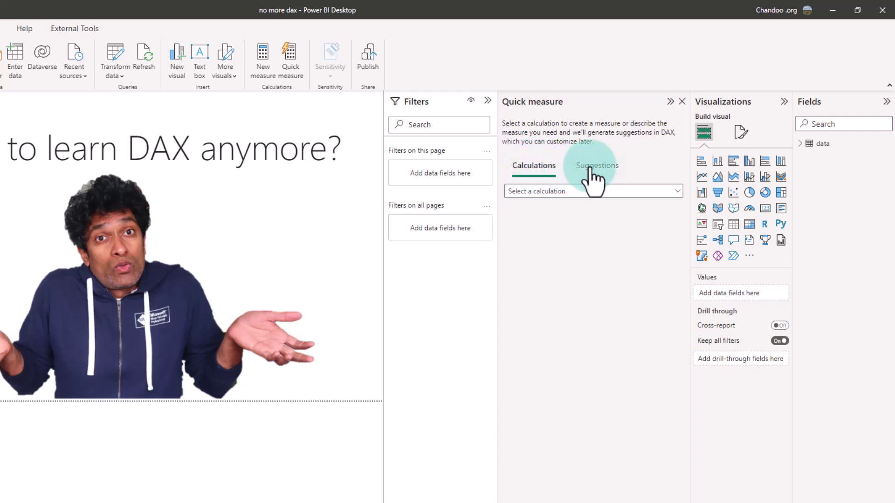
click(590, 166)
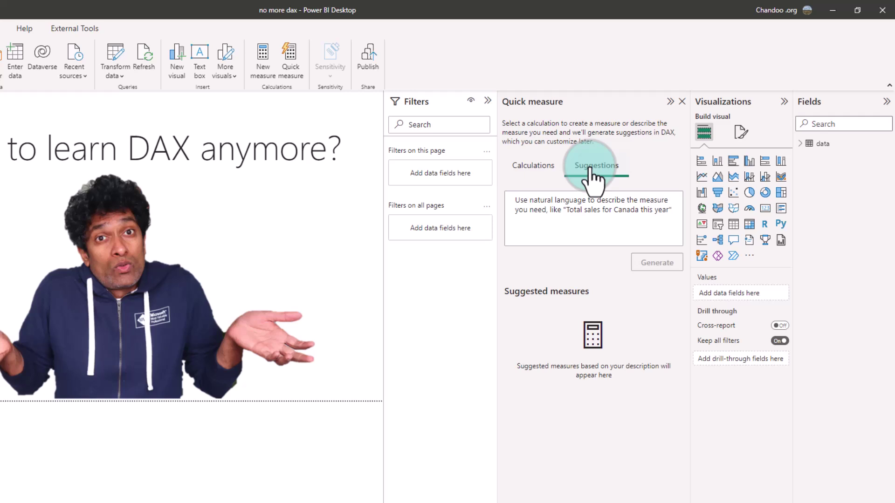
click(807, 144)
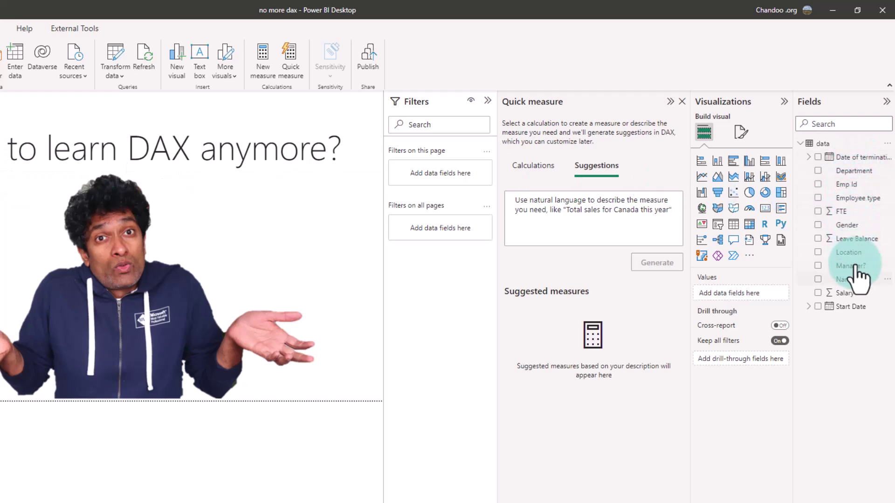
- Generate and add a SUM('data'[FTE]) measure from 'Total FTE', then select its default name
click(547, 222)
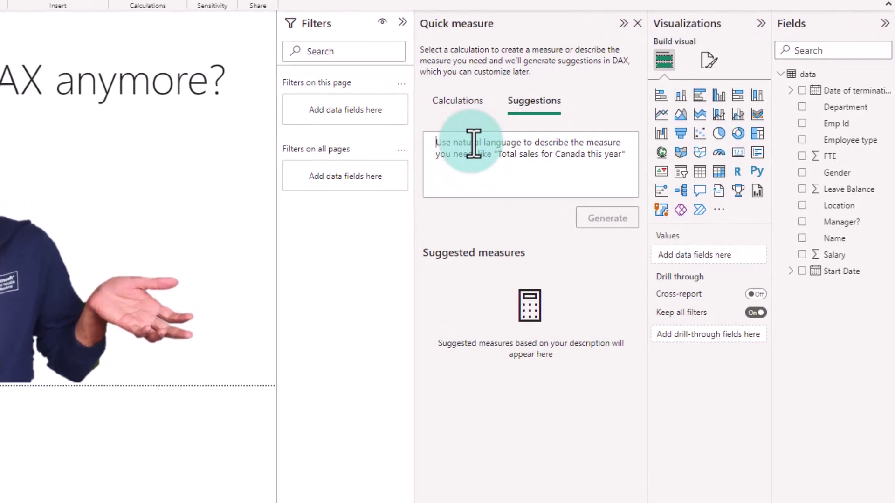
text(Total FTE)
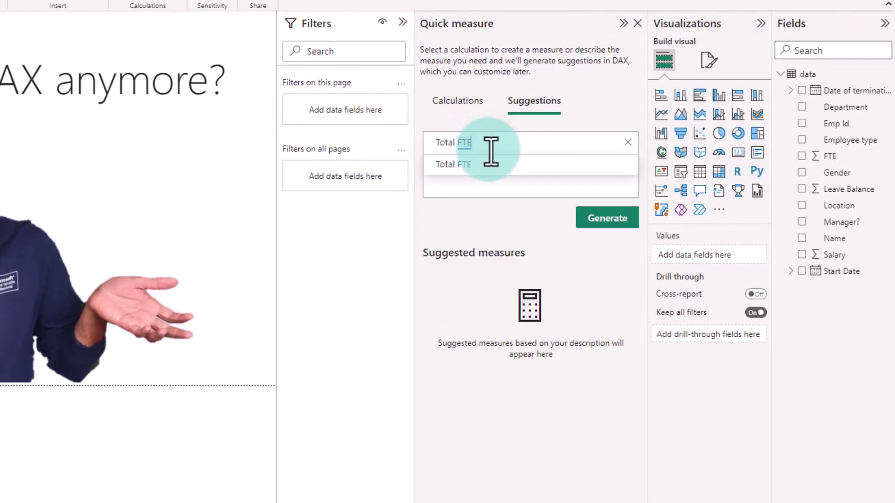
click(607, 218)
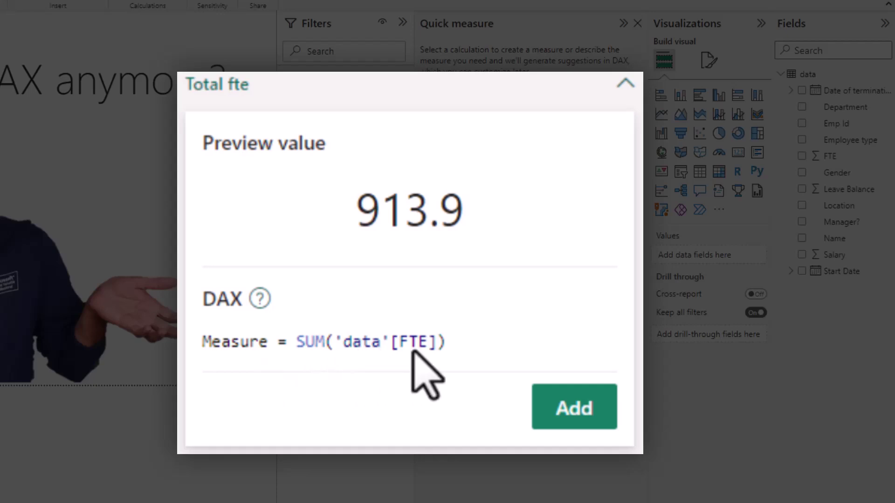
click(602, 421)
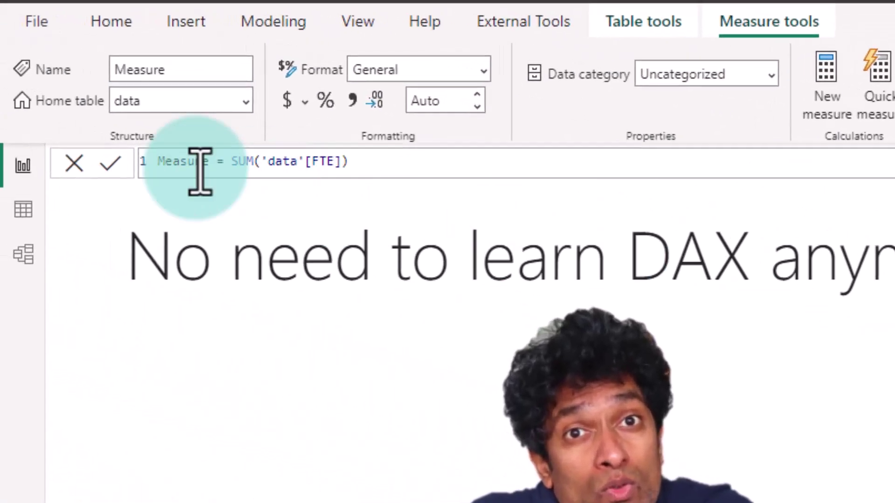
double_click(77, 132)
- Name the measure Total FTE, then add a COUNTROWS('data') measure generated from 'count of data'
text(Total FT)
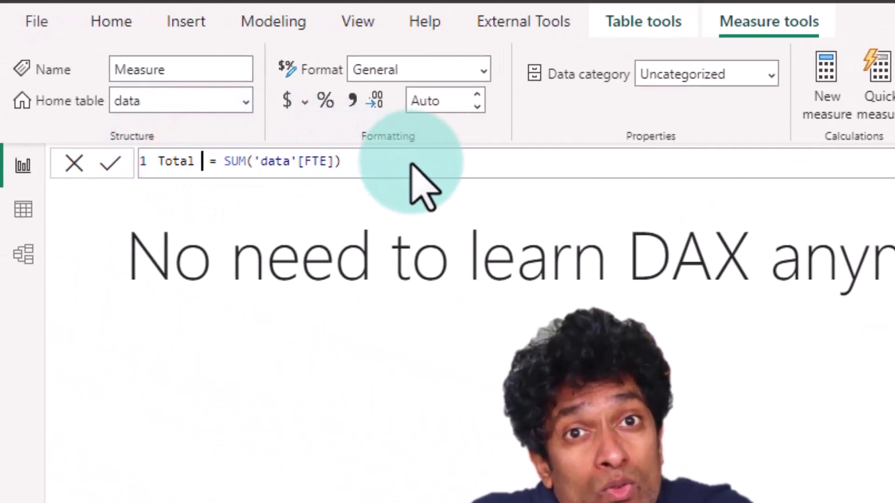
text(E)
key(Return)
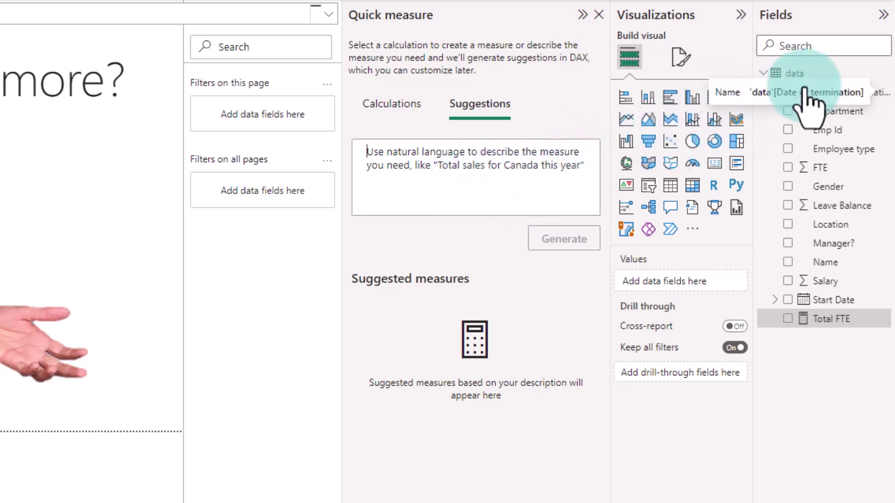
click(503, 181)
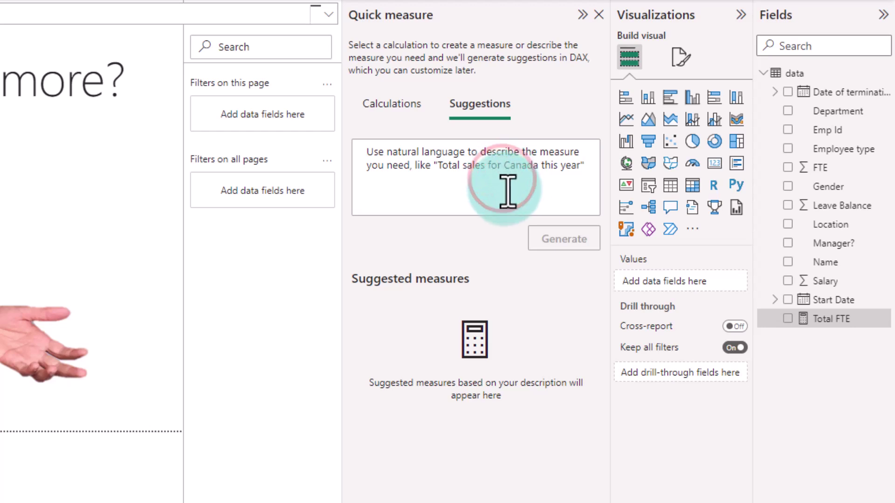
text(count of data)
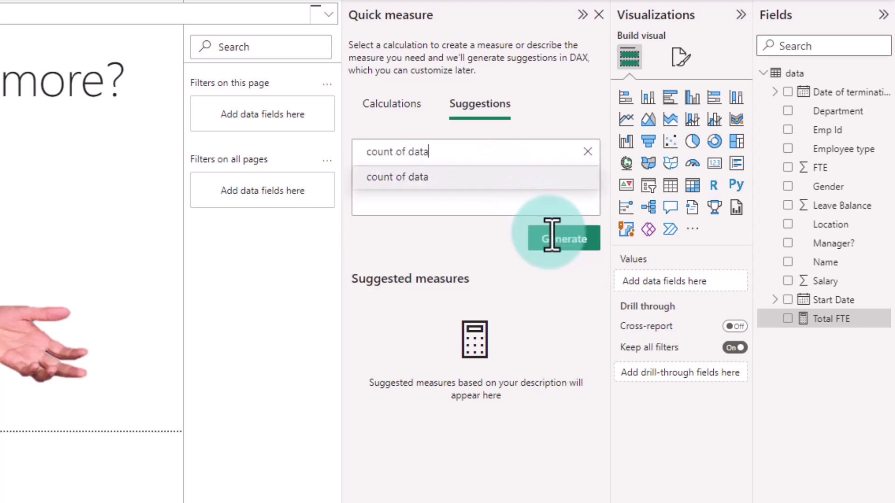
click(541, 248)
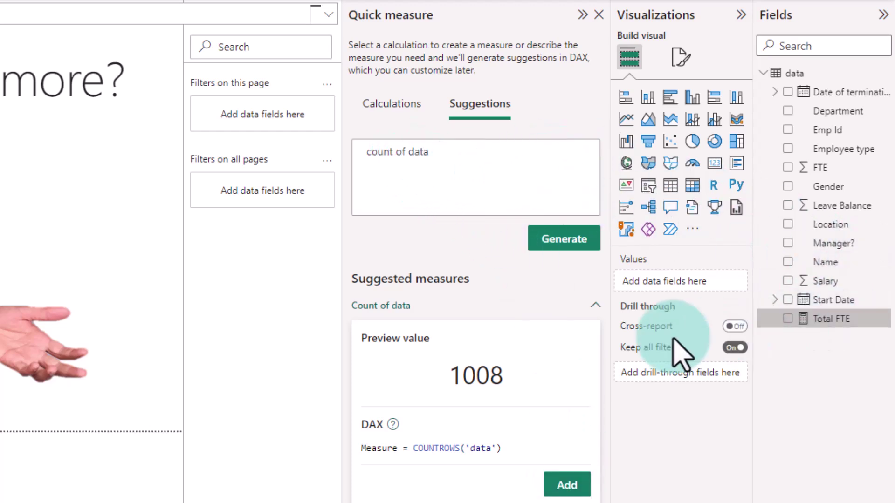
click(566, 486)
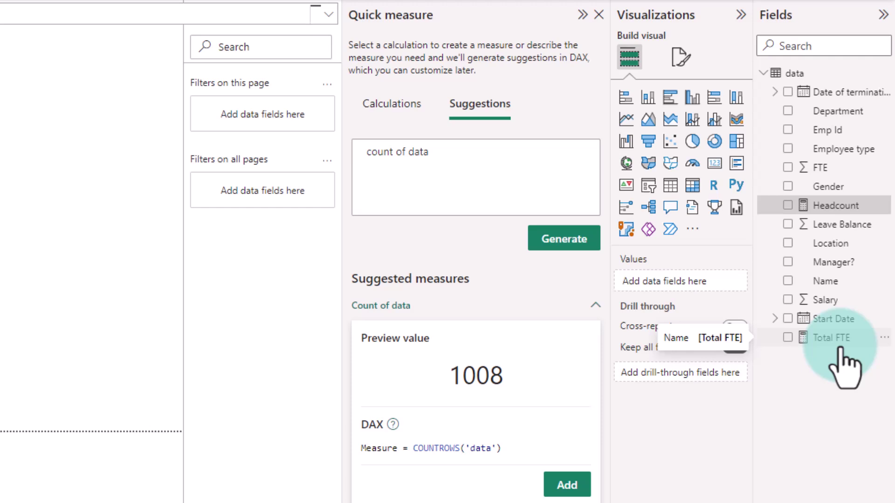
- Ask 'What is the female headcount', add the suggested measure, and fix its closing parenthesis
triple_click(451, 160)
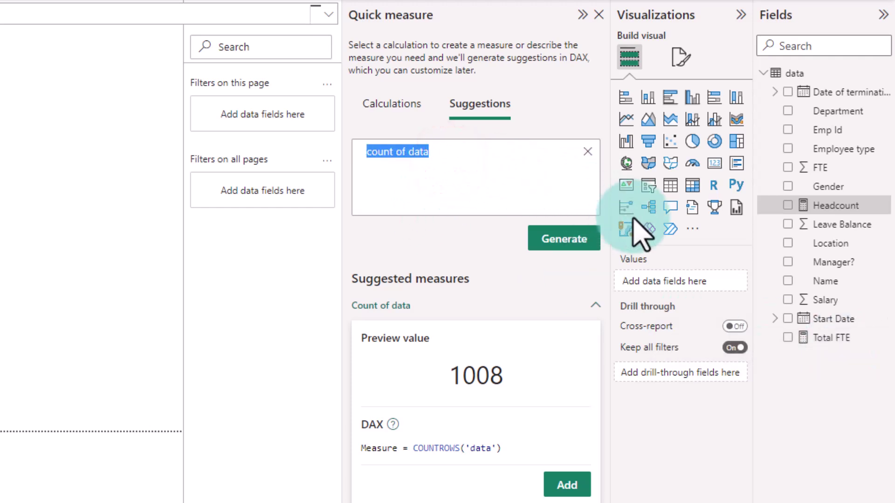
text(What is )
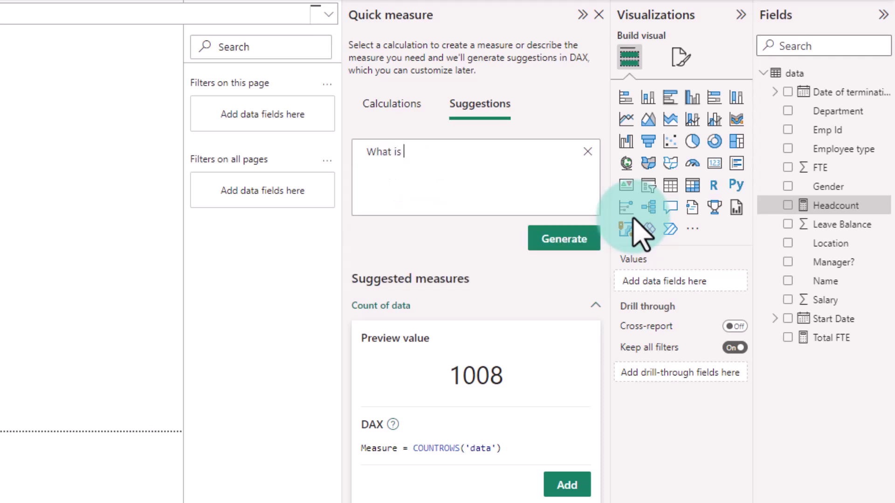
text(the fema)
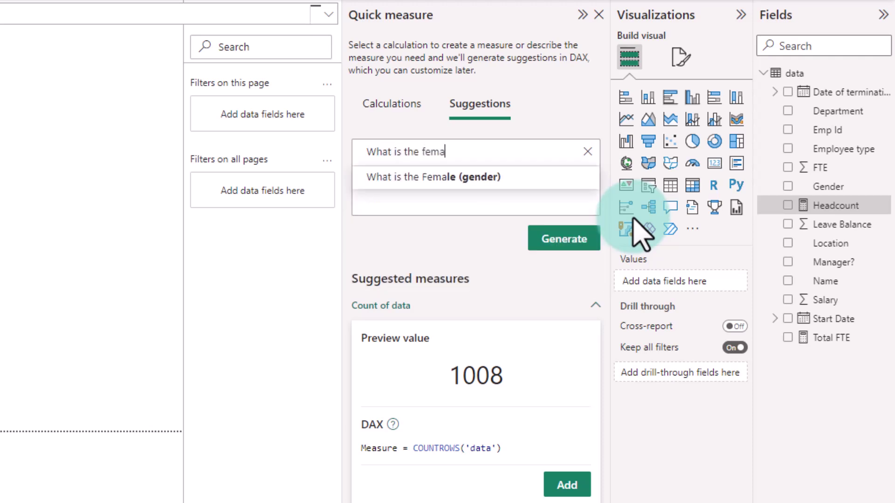
text(le head)
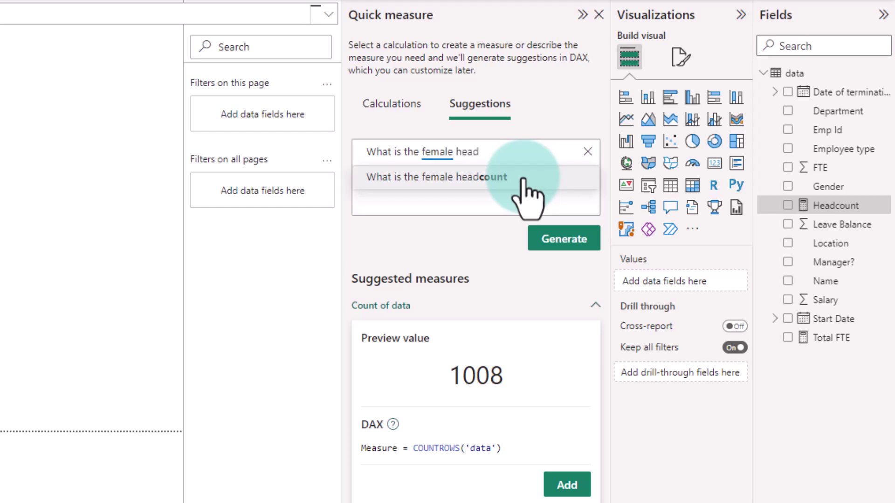
click(522, 177)
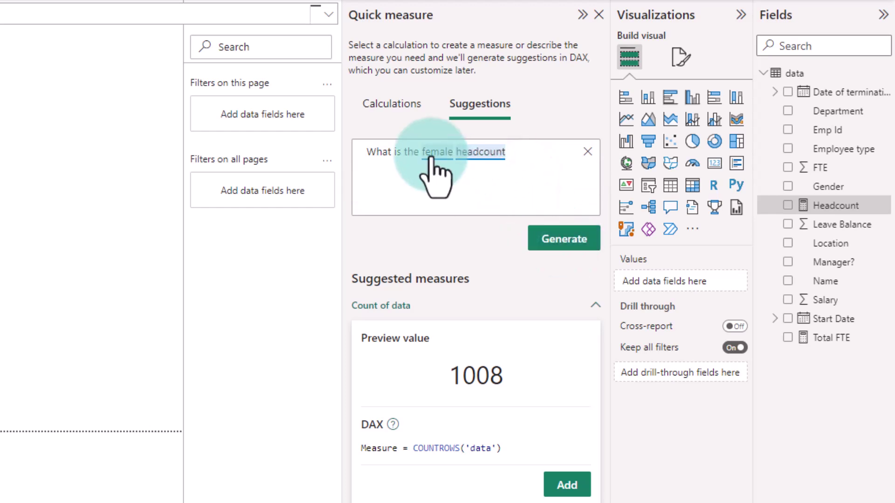
click(543, 243)
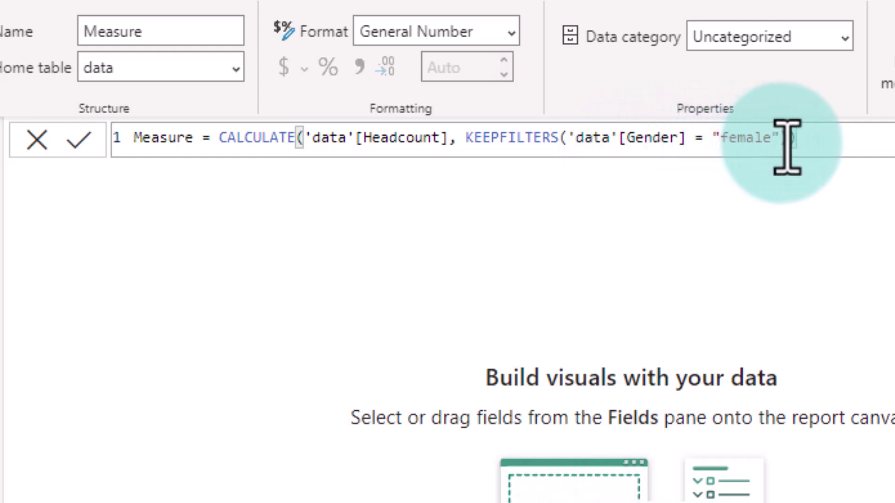
text())
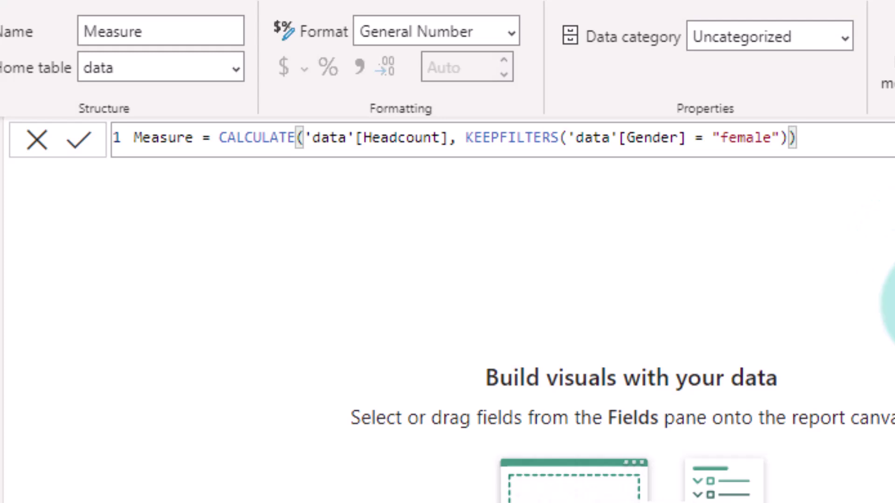
click(77, 143)
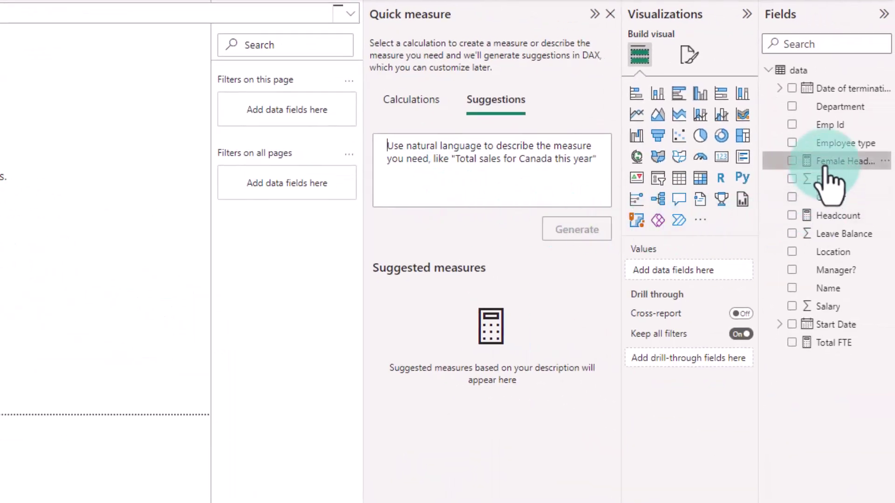
drag(829, 169, 557, 210)
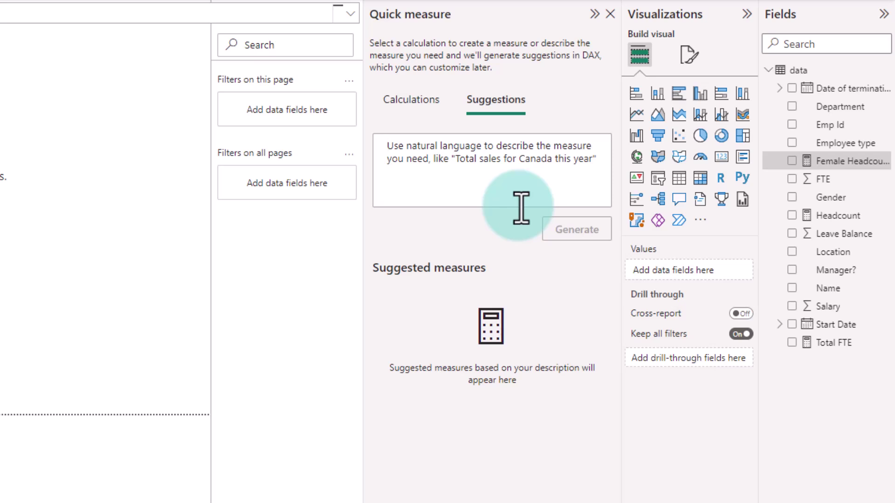
- Ask for the percentage of female headcount and generate a suggestion previewing 51.59 %
text(What is t)
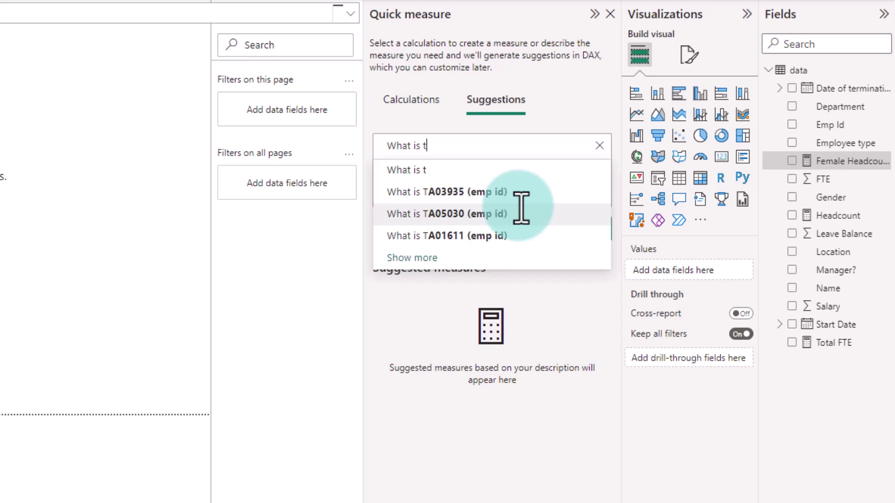
text(he precentage)
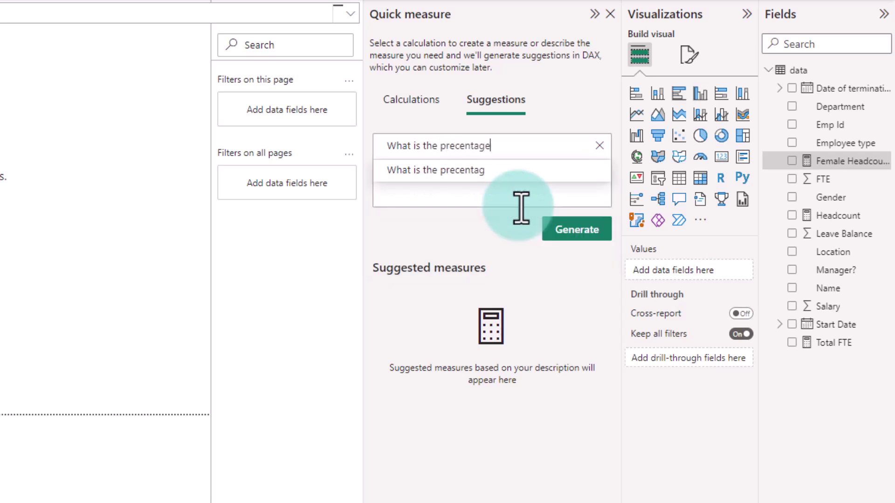
text( of female)
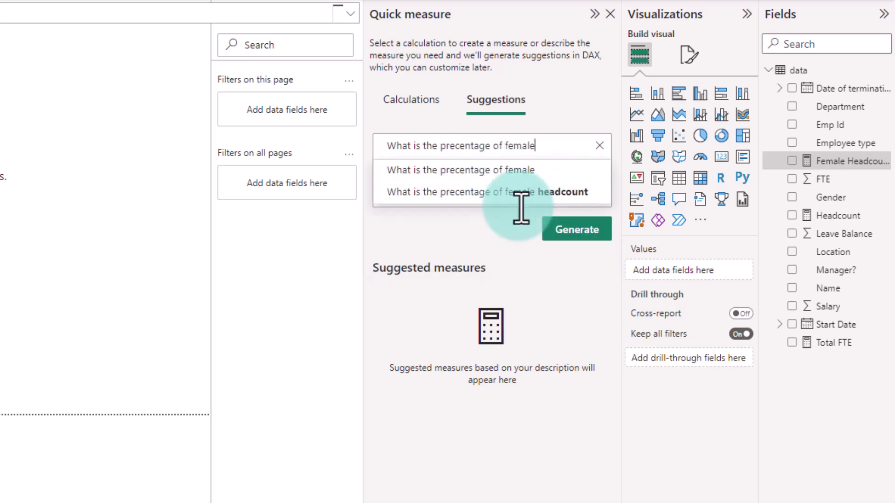
key(Down)
key(Down)
key(Return)
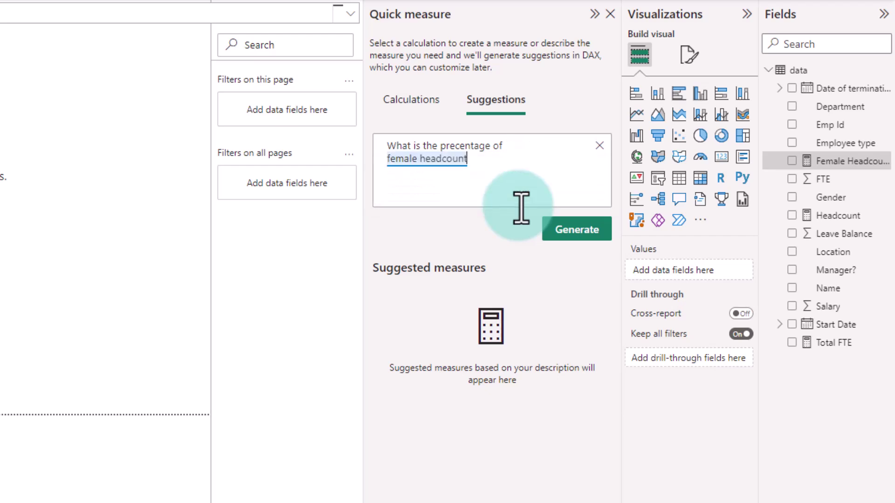
click(563, 236)
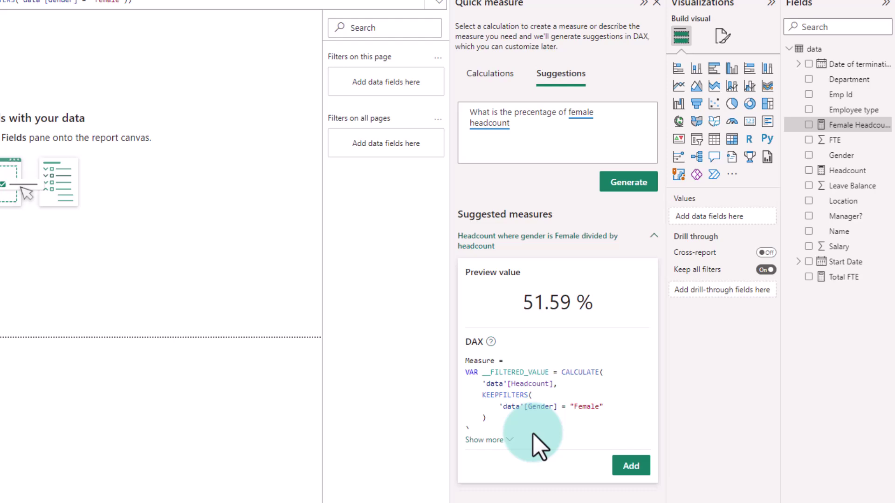
- Add the female headcount percentage measure and review its VAR and DIVIDE formula parts
click(637, 468)
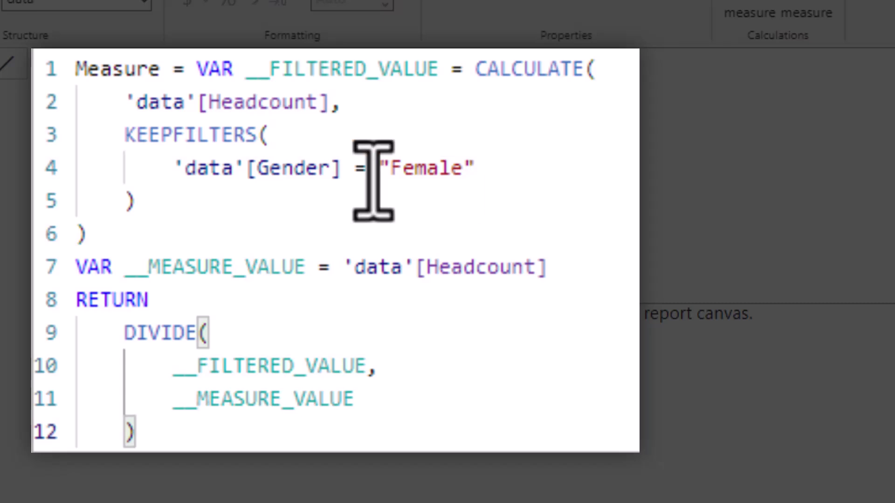
drag(477, 70, 509, 228)
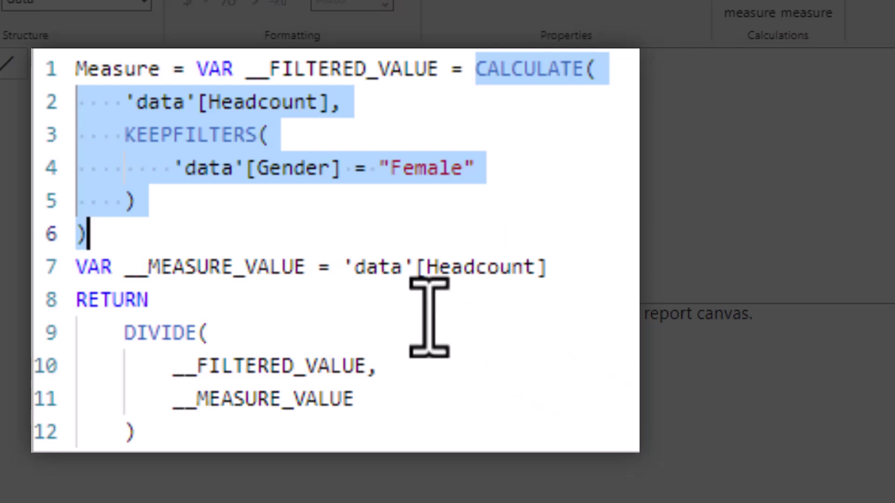
click(353, 268)
key(shift+Down)
shift+click(613, 266)
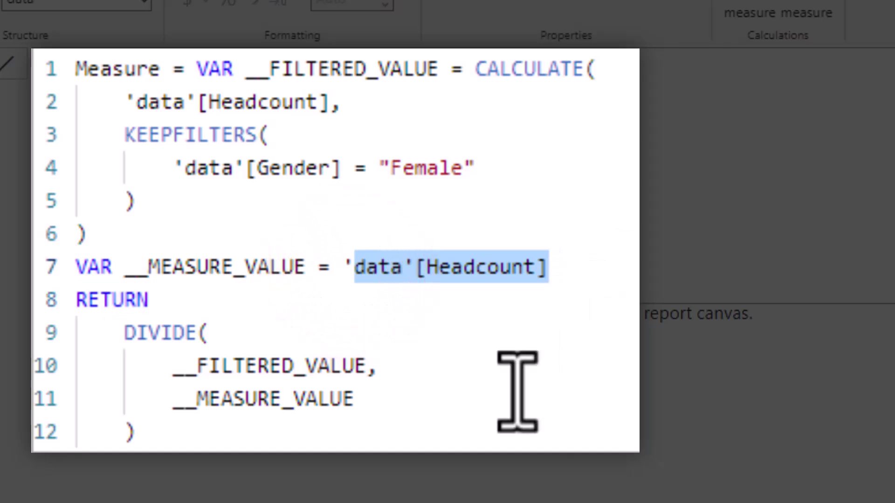
click(130, 333)
drag(139, 339, 344, 414)
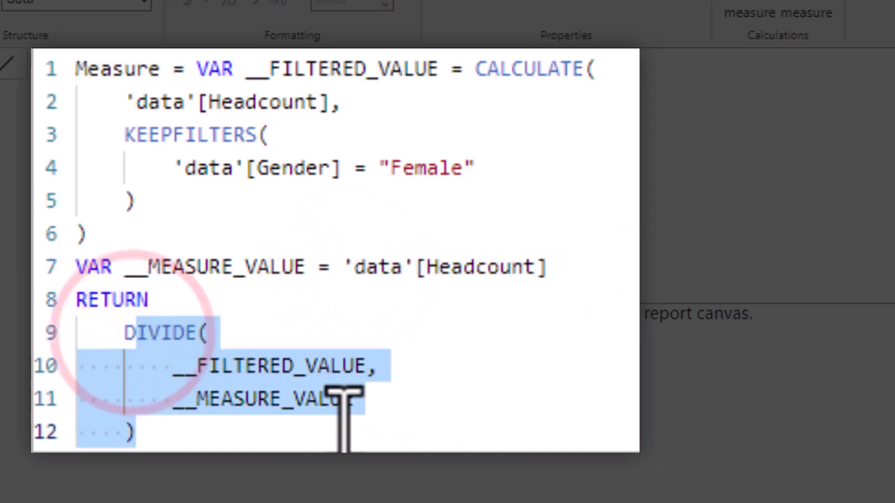
click(567, 415)
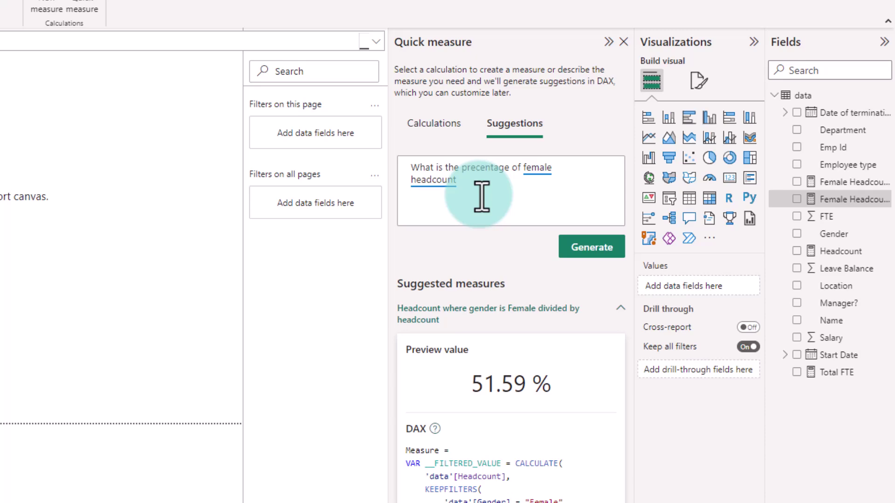
- Ask 'Difference between male and female headcount' and generate a suggestion previewing 520
click(460, 180)
drag(461, 181, 399, 176)
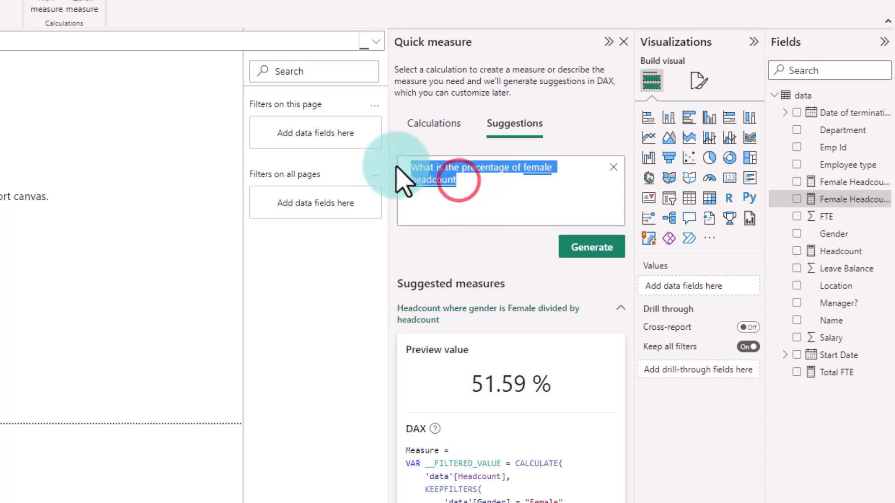
text(Differe)
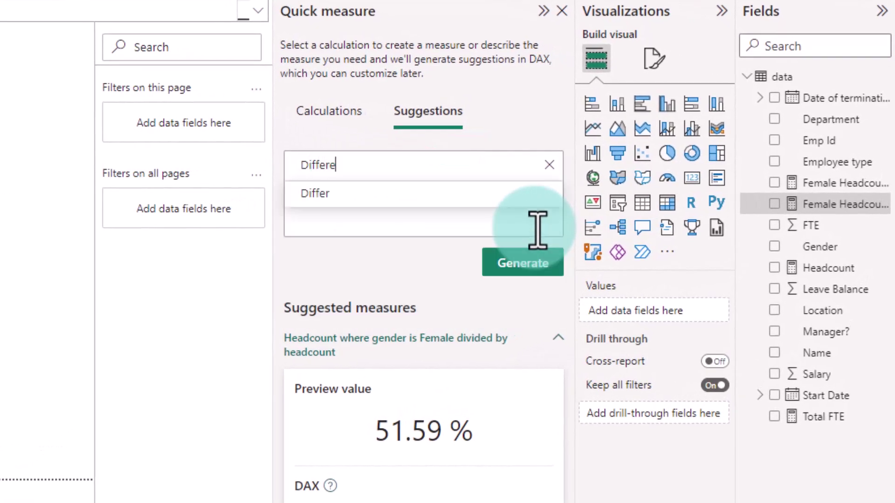
text(nce betwe)
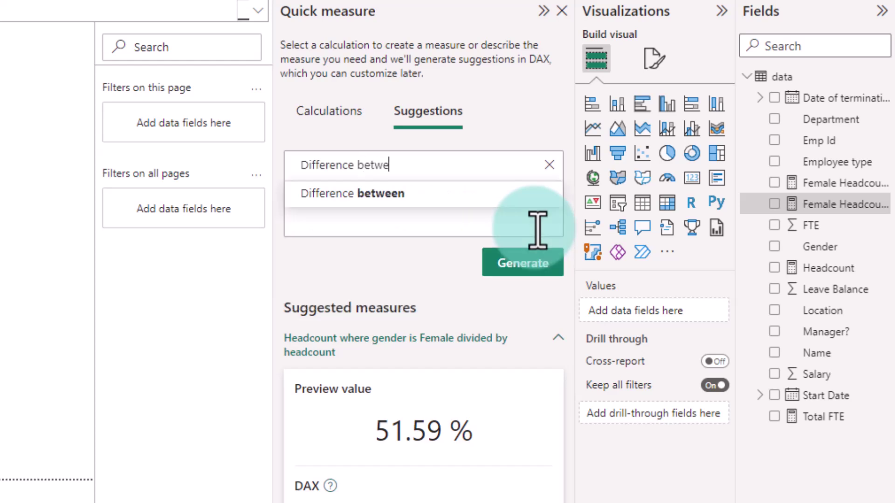
text(en ma)
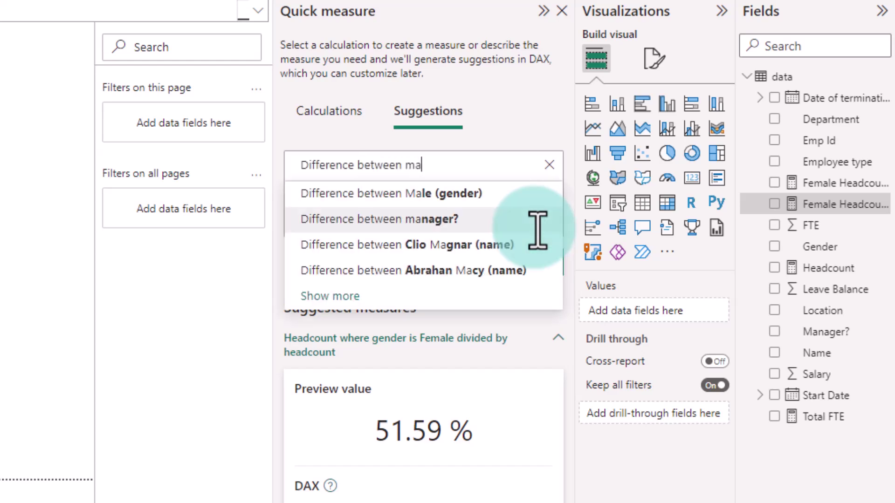
text(le and fema)
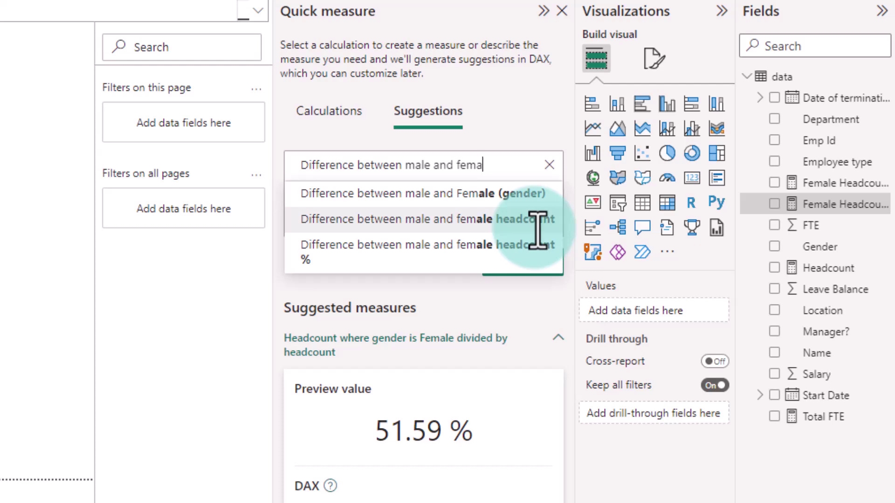
text(le head)
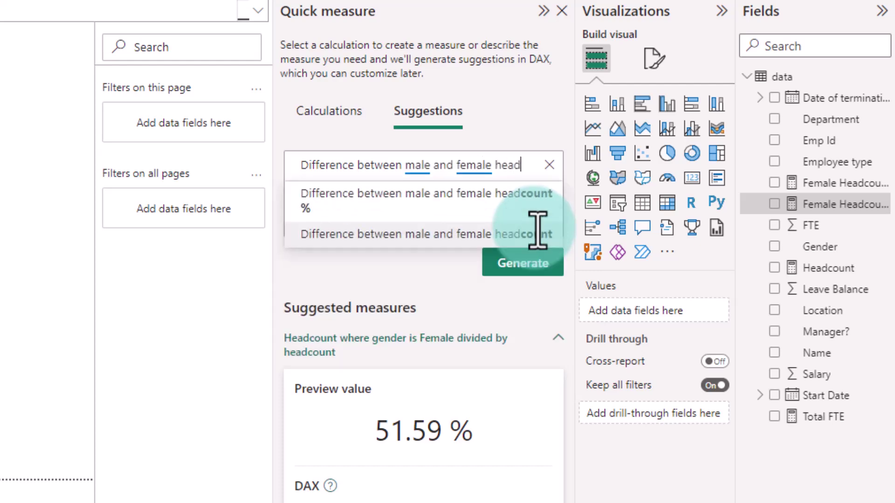
click(527, 234)
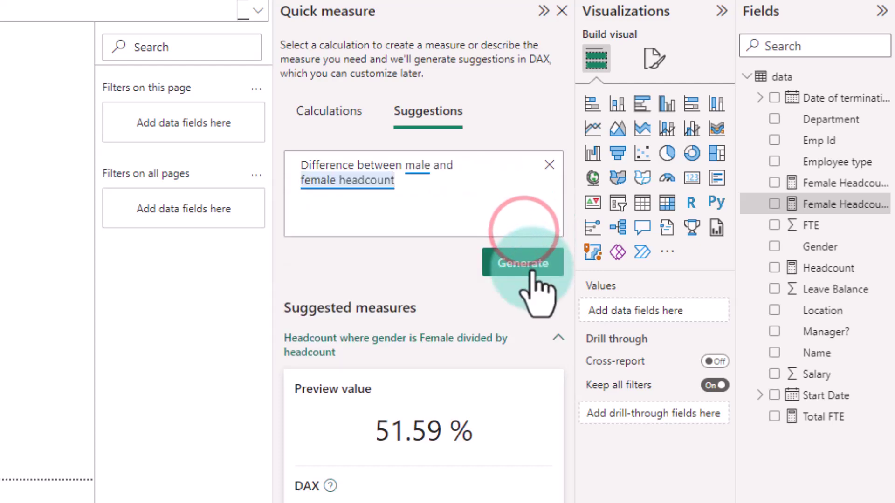
click(535, 271)
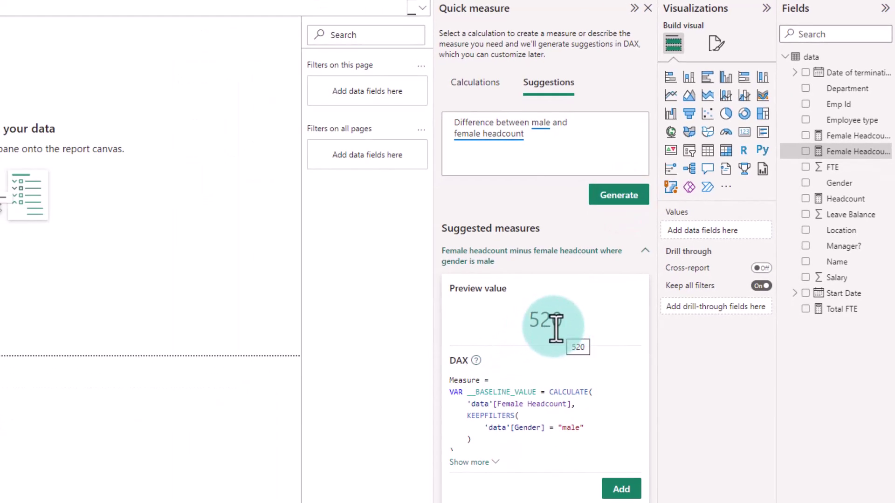
- Add the gender-difference measure and inspect its KEEPFILTERS filter and Female Headcount references
click(622, 489)
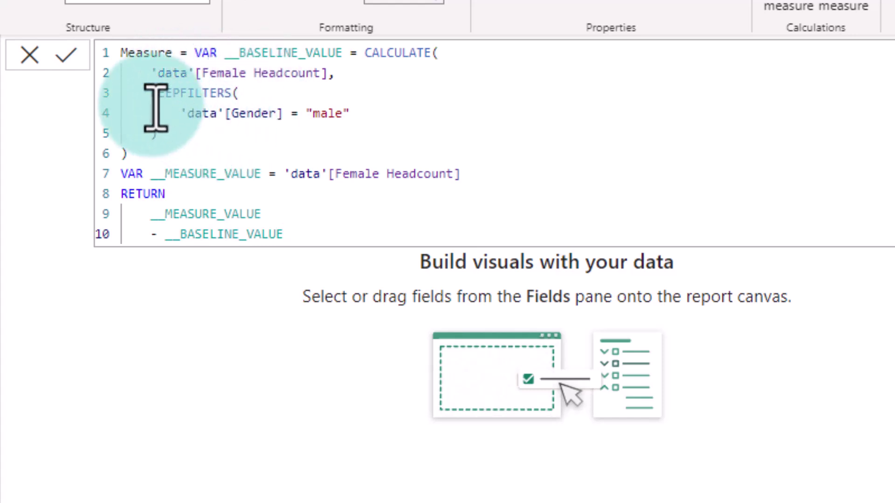
drag(151, 104, 376, 133)
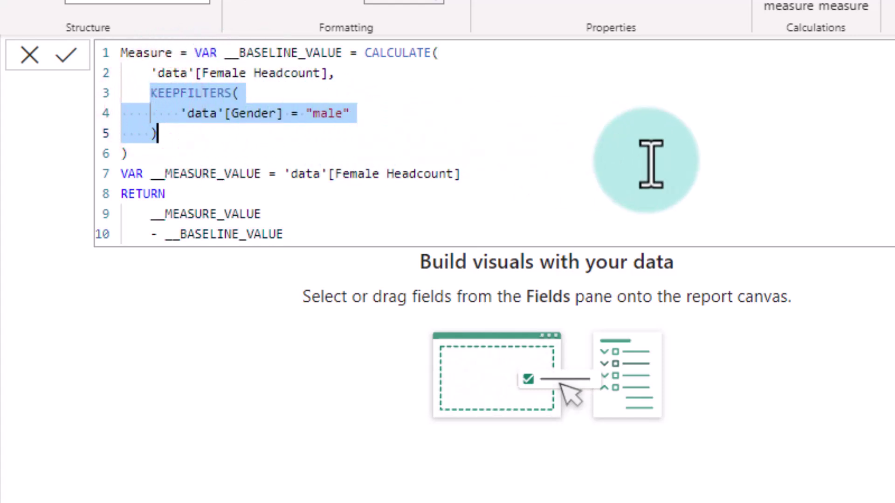
click(424, 113)
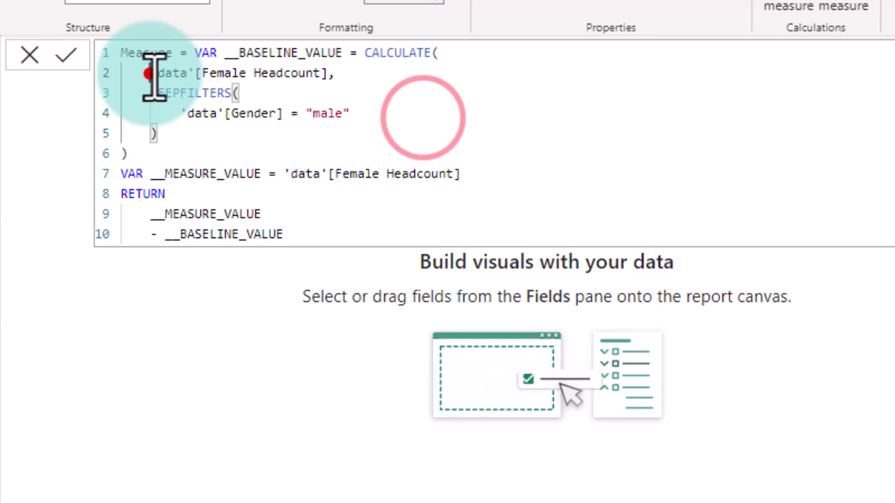
drag(150, 73, 215, 136)
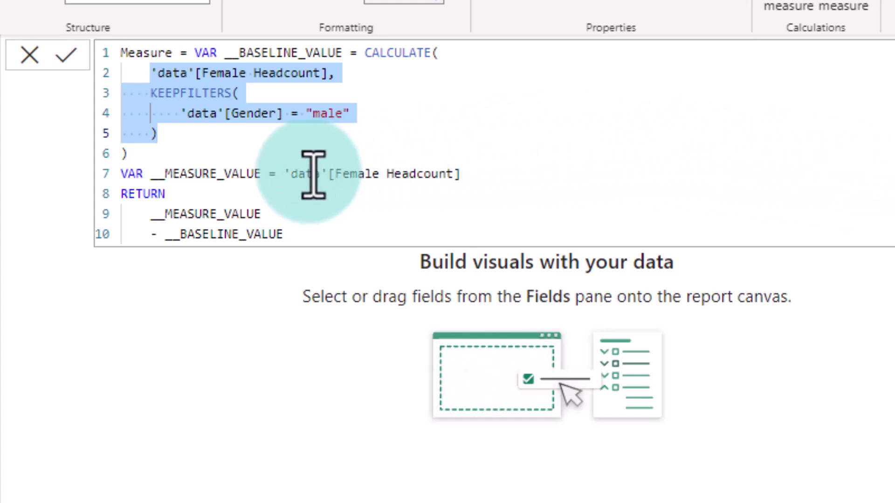
drag(291, 174, 470, 173)
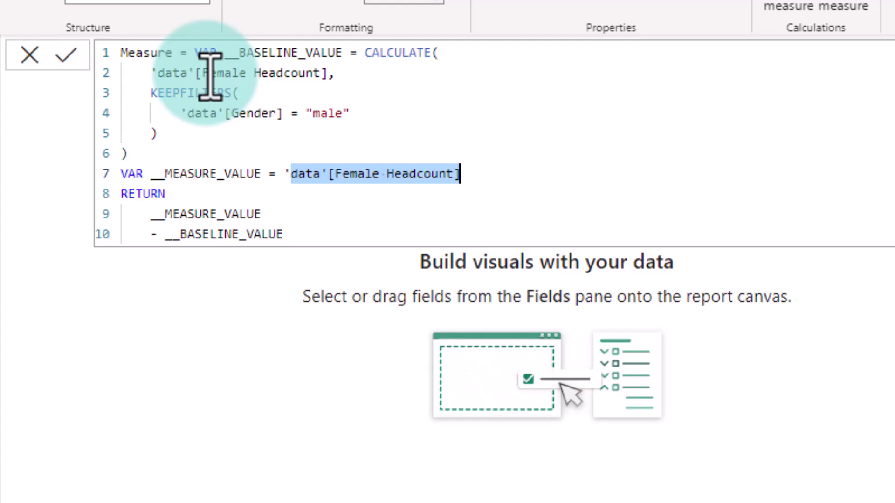
drag(203, 75, 321, 77)
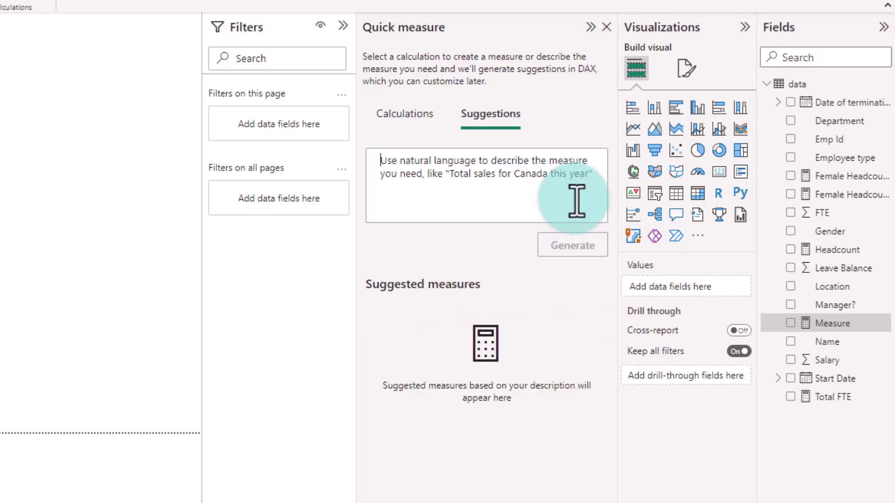
- Enter the question 'What is the emp id of top salary' in the Suggestions box
text(What is)
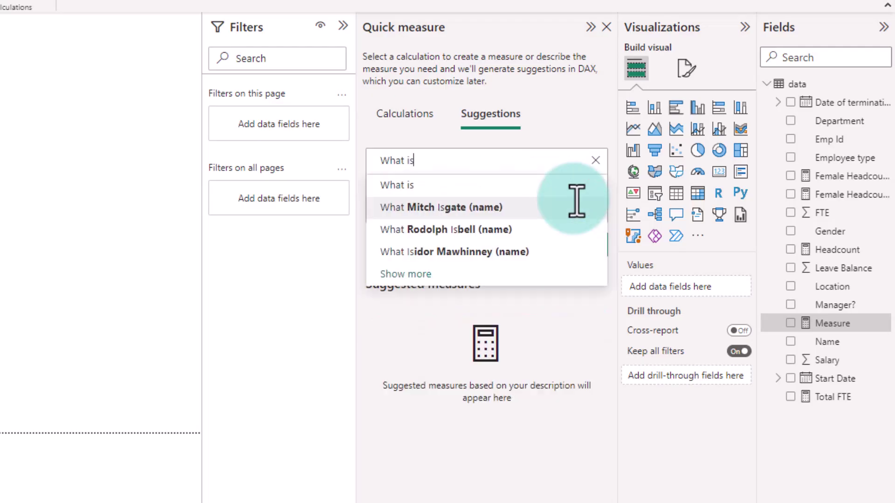
text( the emp)
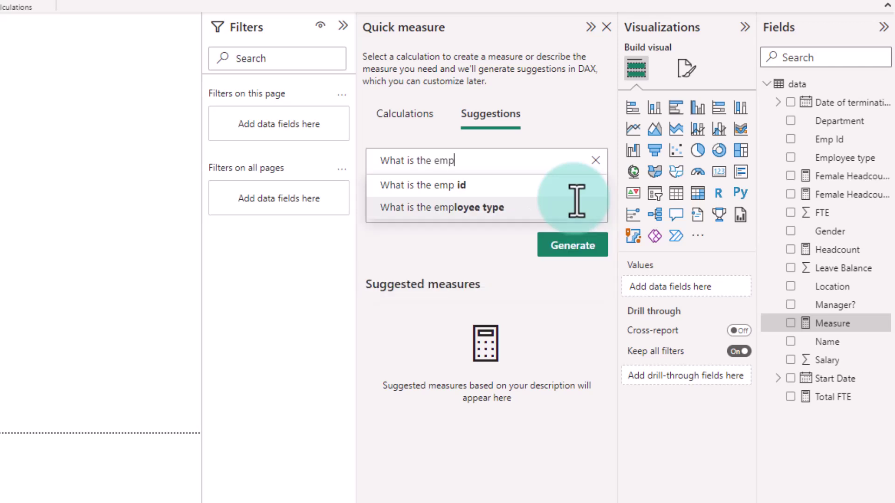
click(512, 187)
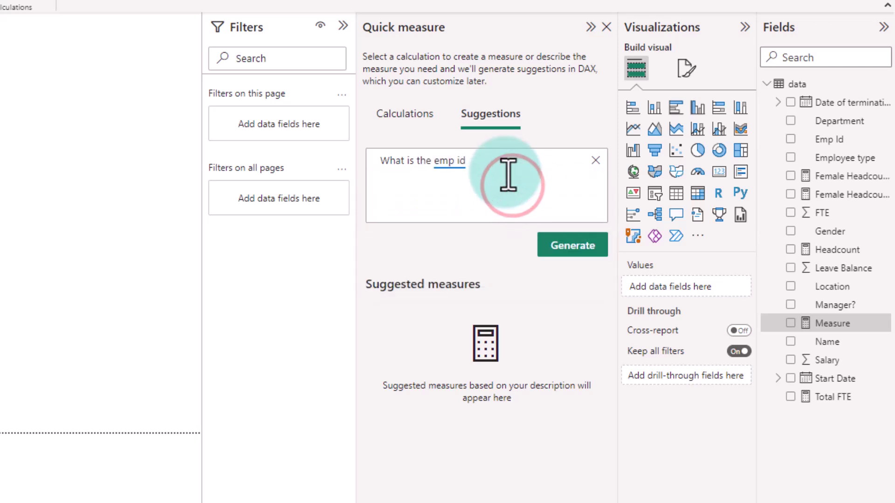
text(of top salary)
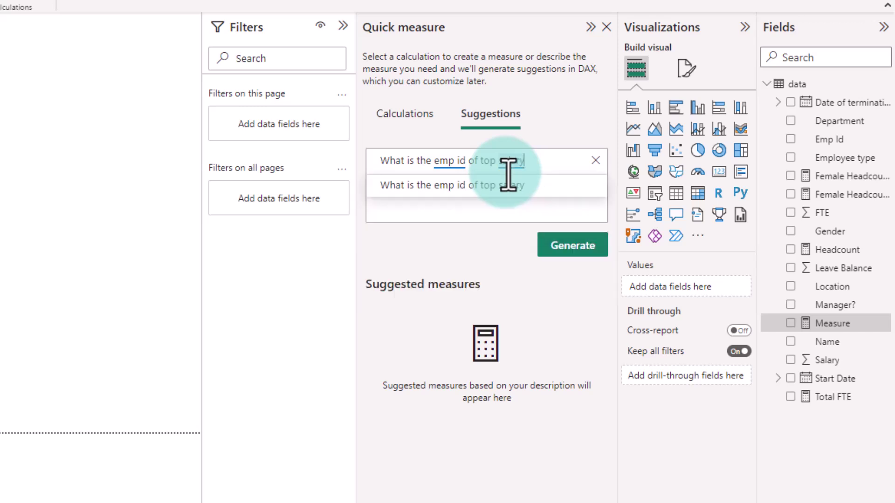
click(512, 187)
- Generate the suggested SUMX-TOPN measure and expand its full DAX, previewing 119754.81
click(573, 246)
scroll(455, 326, down, 3)
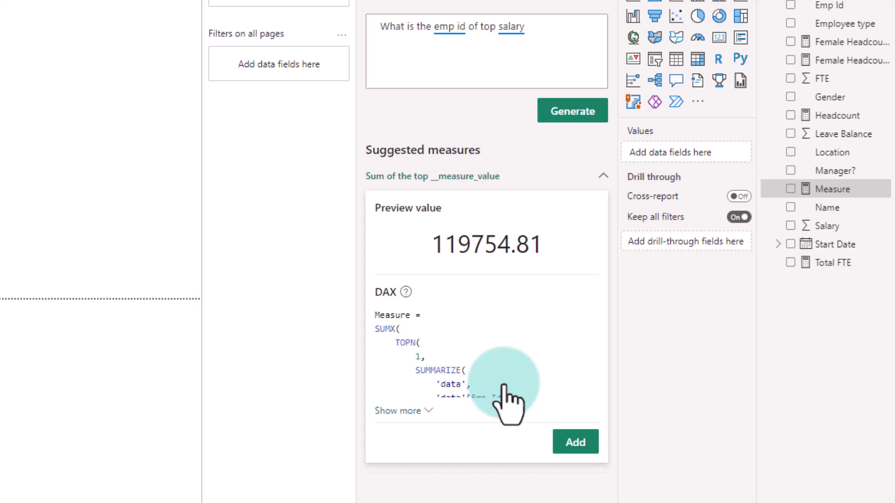
click(448, 396)
- Add the top-salary suggestion as Measure 2 and examine the [__MEASURE_VALUE] reference on line 12
click(567, 482)
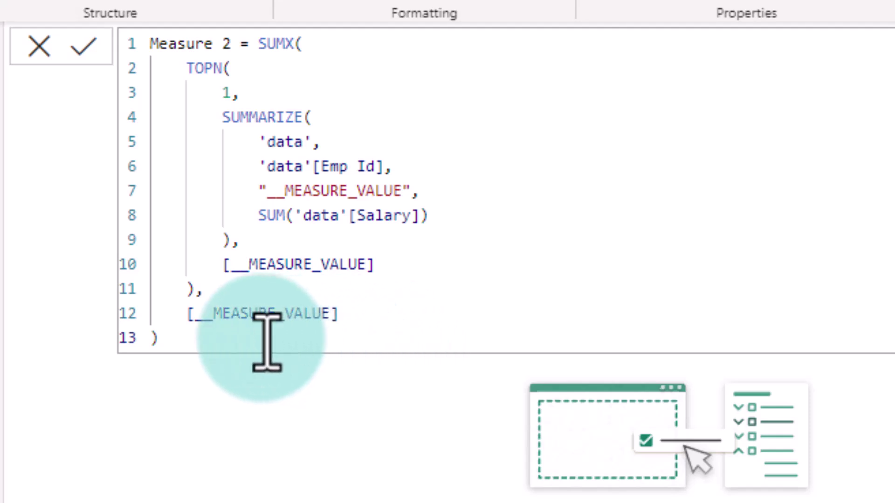
double_click(270, 326)
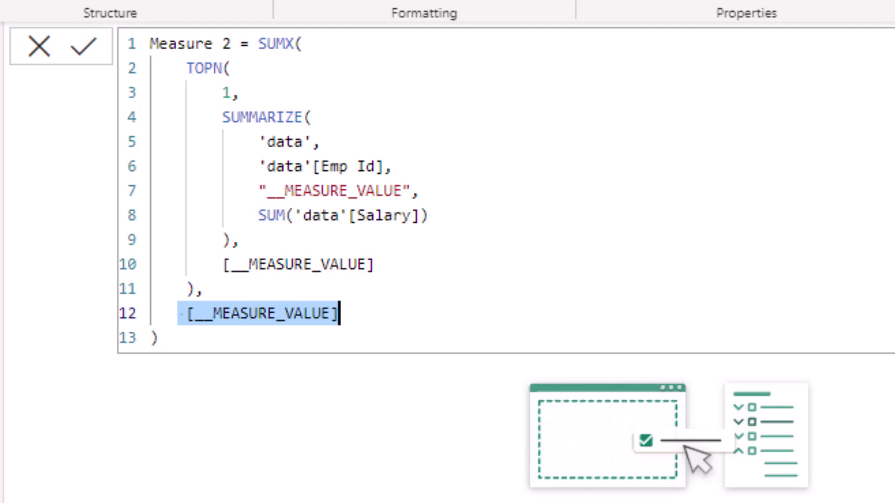
key(Right)
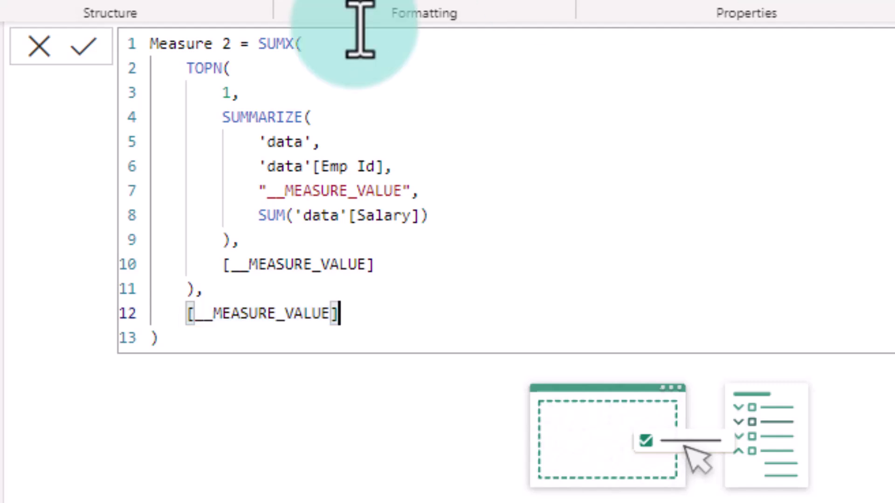